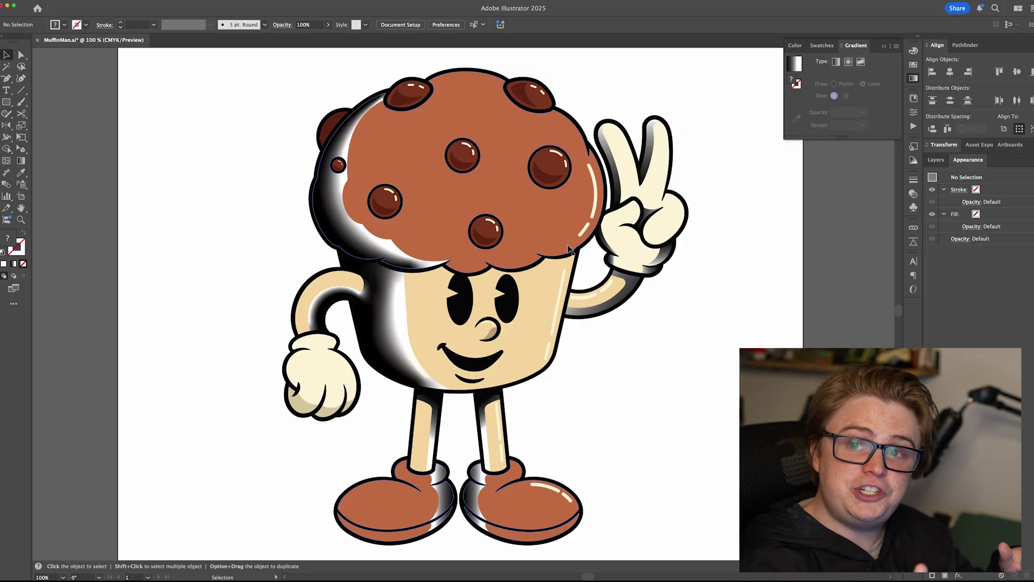
# Rasterize the muffin's gradient shading with the Bitmap colour model at a custom 30 ppi resolution
pyautogui.press('super+a')
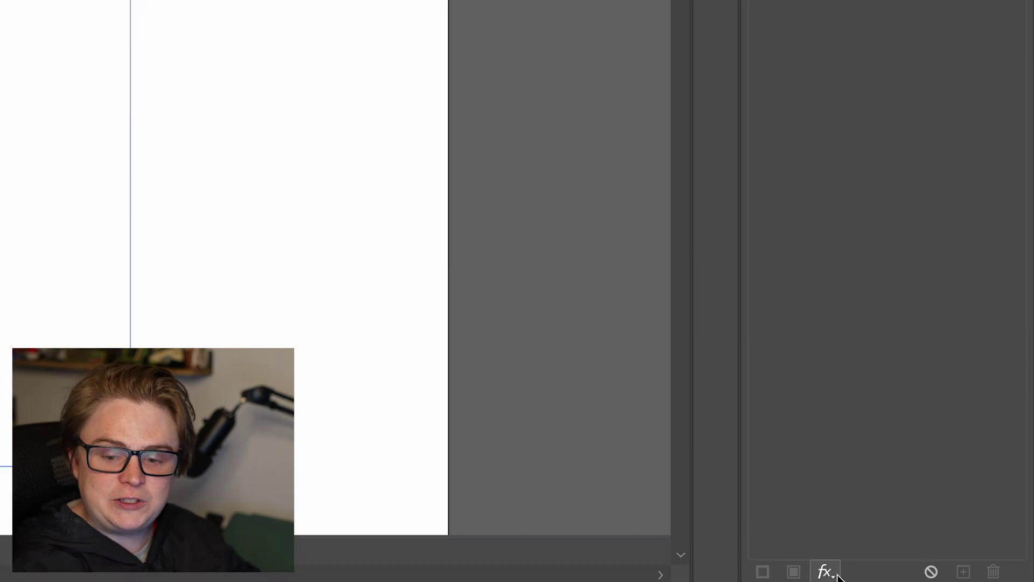
pyautogui.click(833, 572)
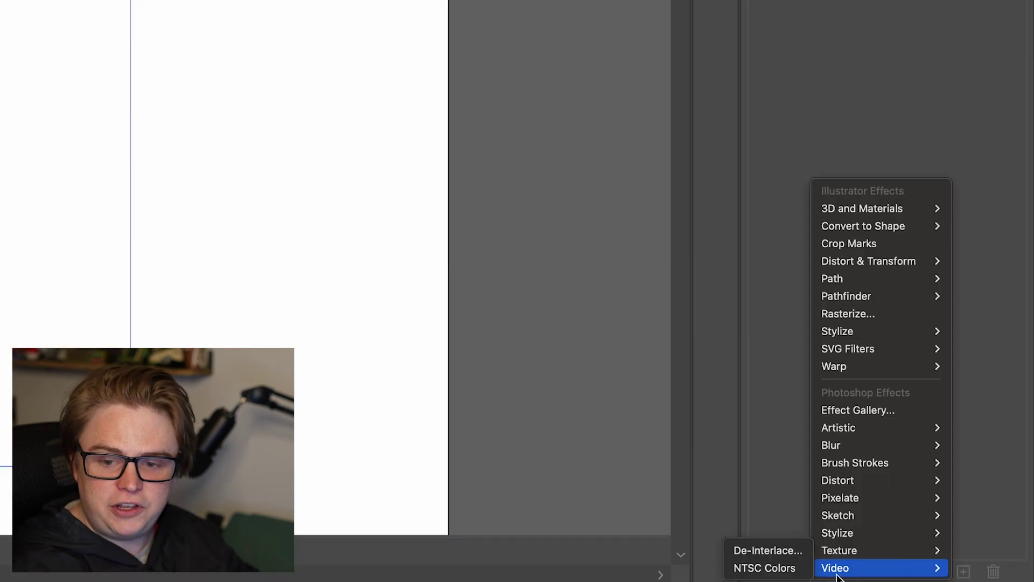
pyautogui.click(872, 318)
pyautogui.click(559, 118)
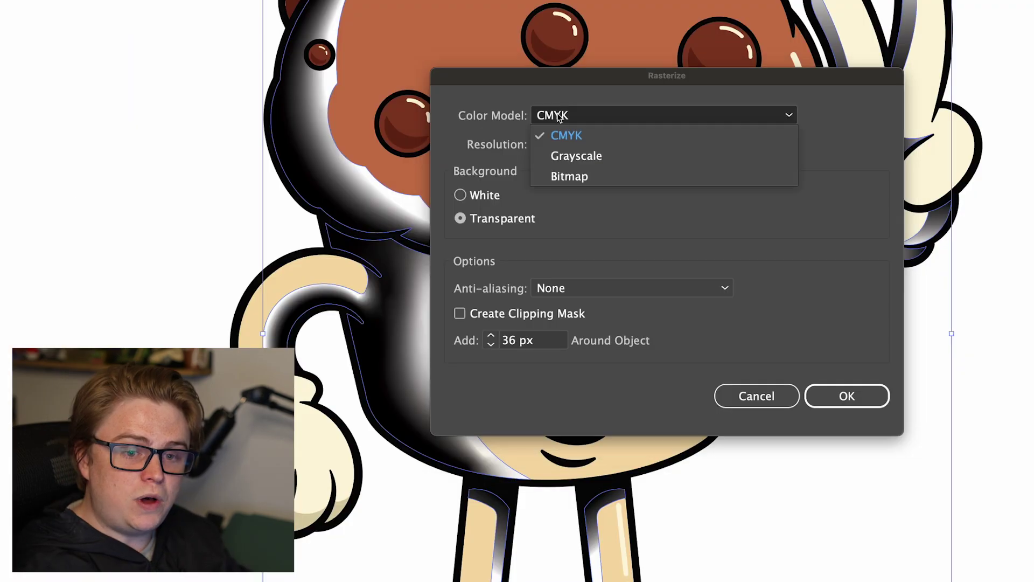
pyautogui.click(590, 178)
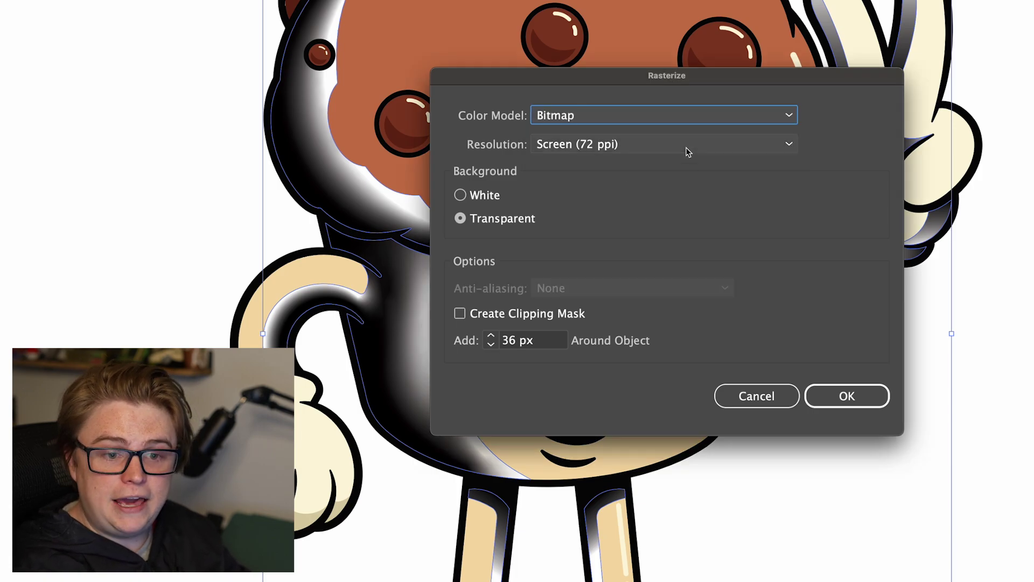
pyautogui.click(684, 151)
pyautogui.click(597, 246)
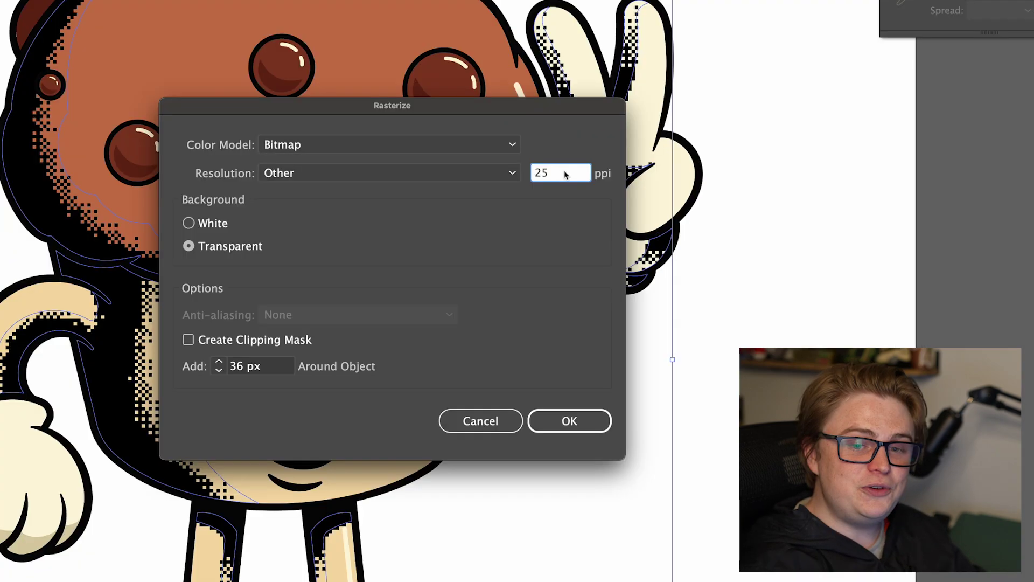
pyautogui.doubleClick(544, 173)
pyautogui.write('30')
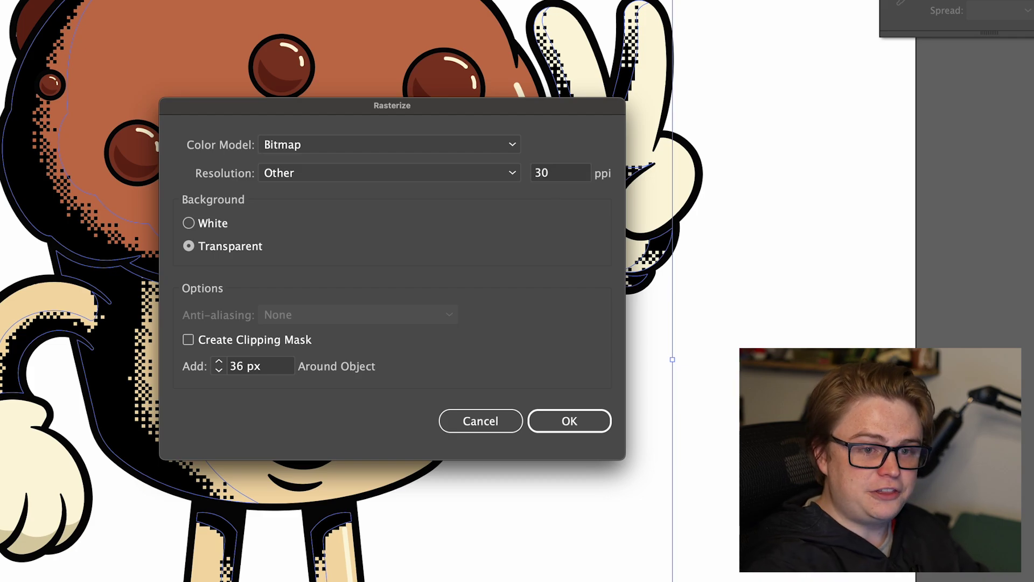
pyautogui.press('Return')
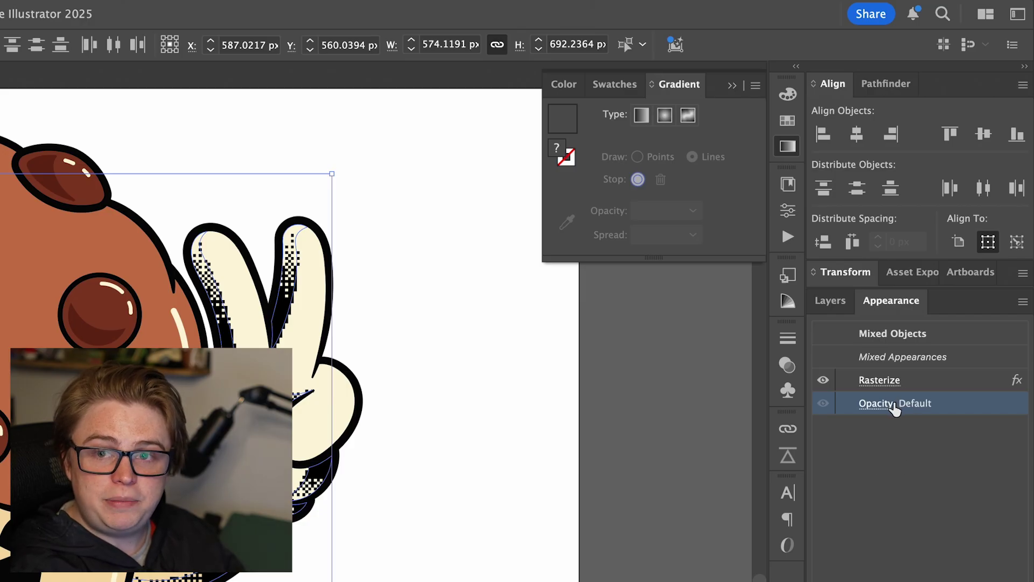
# Lower the pixelated shading's opacity and set its blend mode to Multiply
pyautogui.click(893, 407)
pyautogui.click(877, 438)
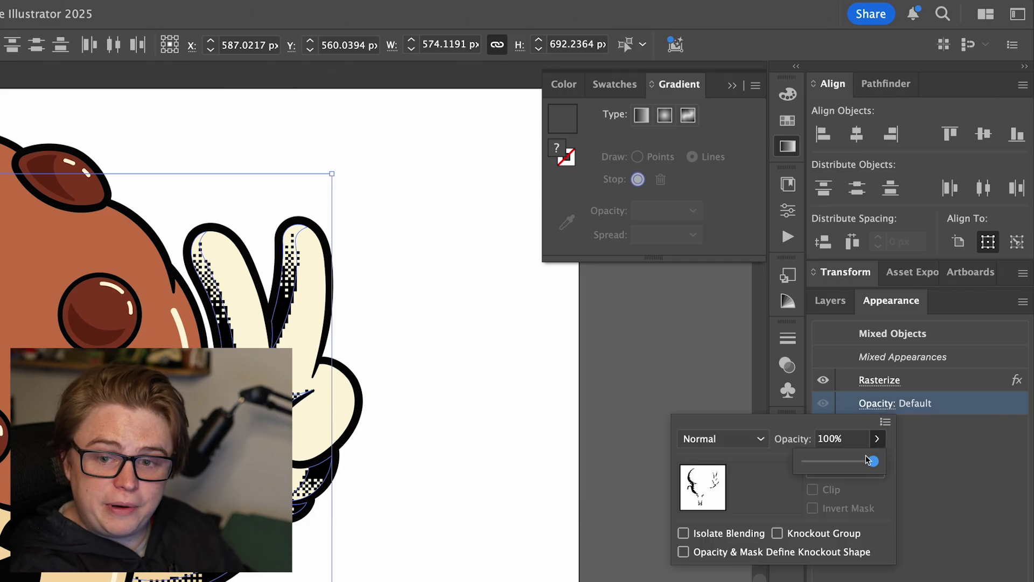
pyautogui.moveTo(868, 461); pyautogui.dragTo(835, 460)
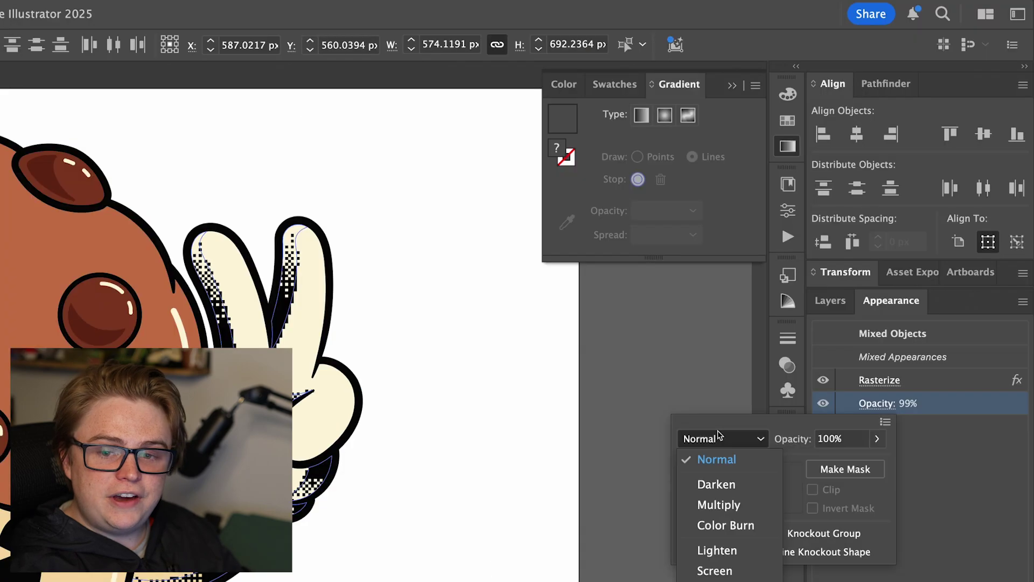
pyautogui.click(718, 505)
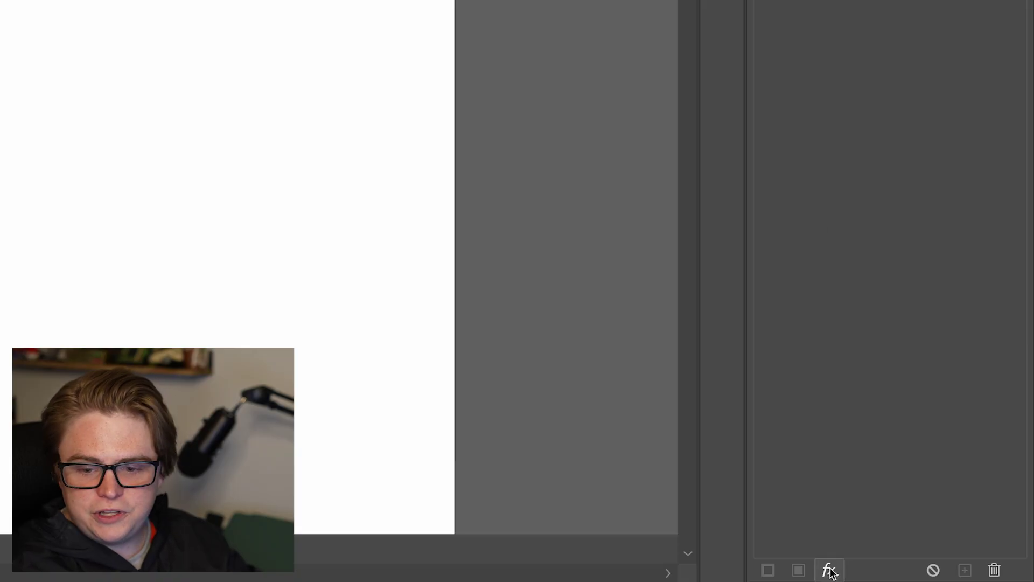
# Apply Pixelate > Color Halftone to the shading, setting Max Radius and channel angles to 100
pyautogui.click(829, 569)
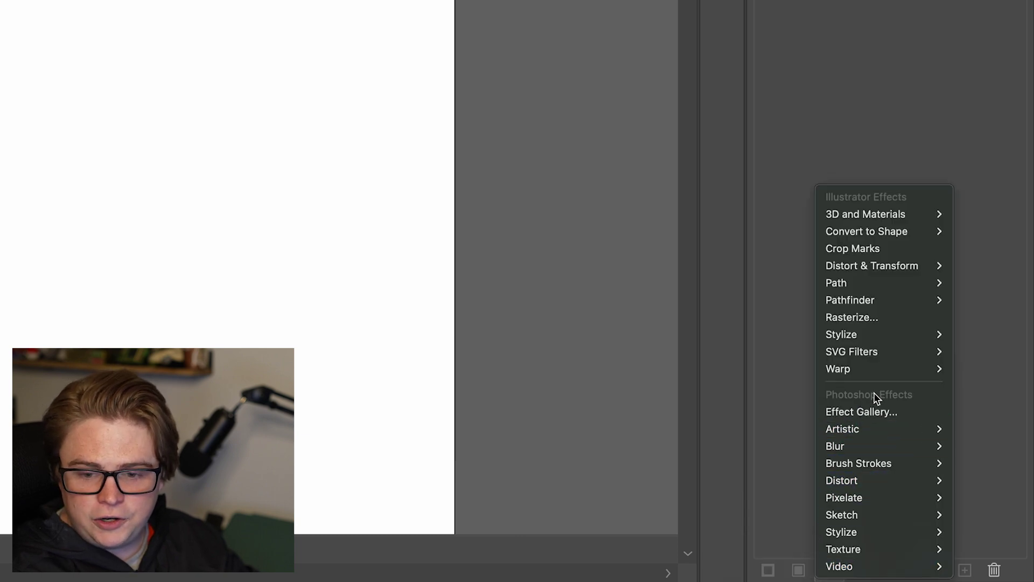
pyautogui.moveTo(870, 498)
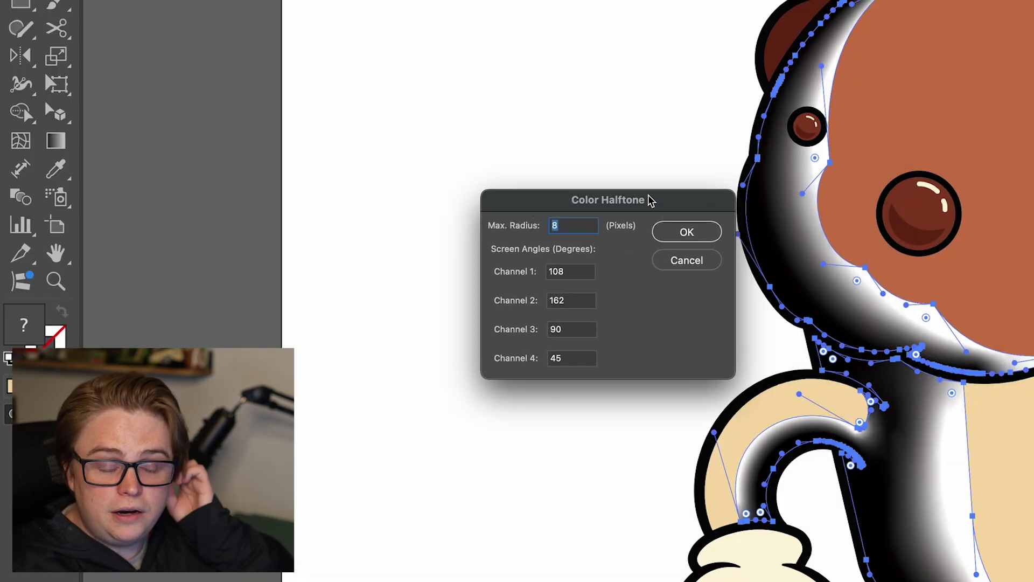
pyautogui.click(584, 274)
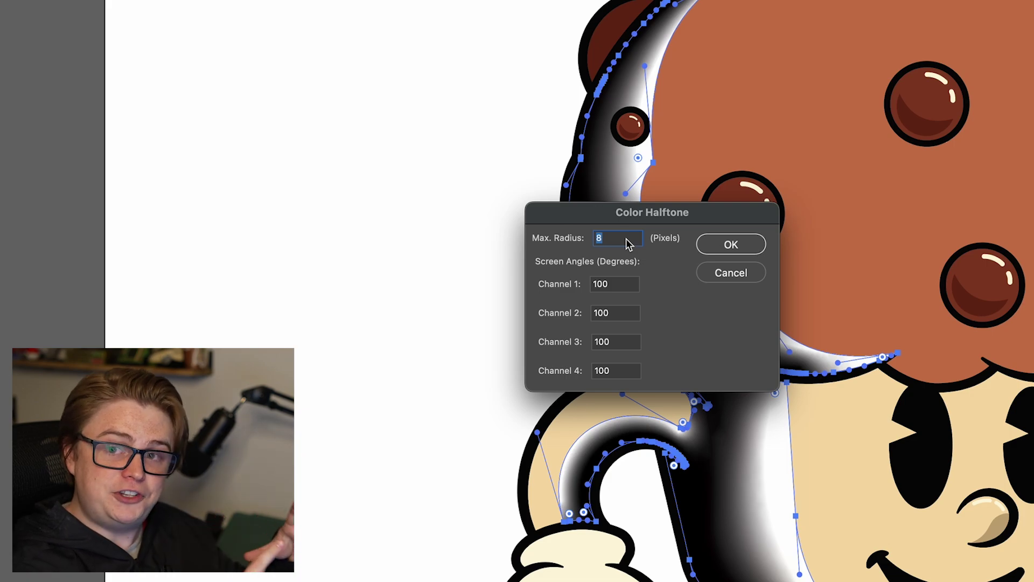
pyautogui.press('BackSpace')
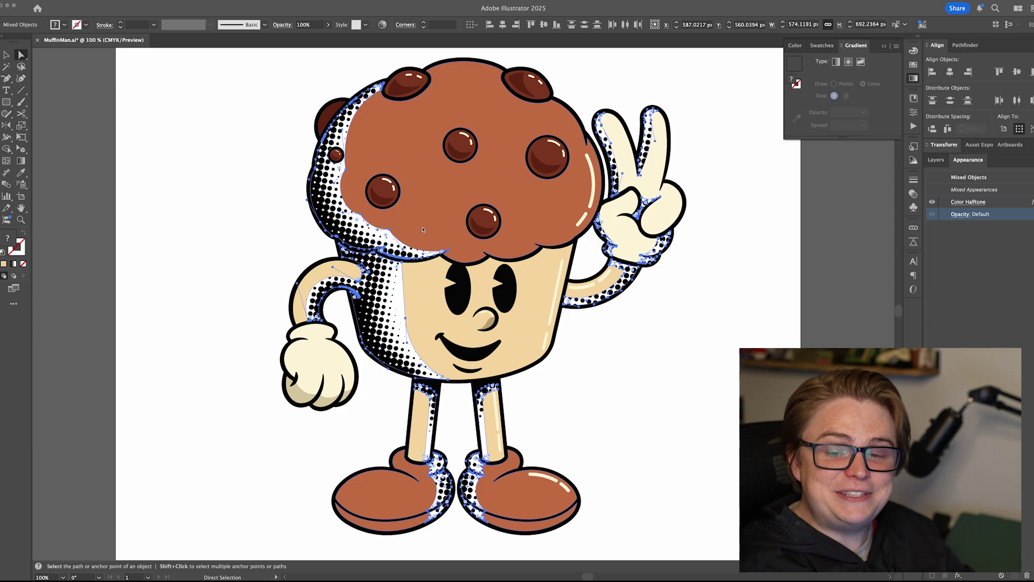
# Set the halftone shading to Multiply and reopen Color Halftone to reduce the dot radius
pyautogui.click(964, 215)
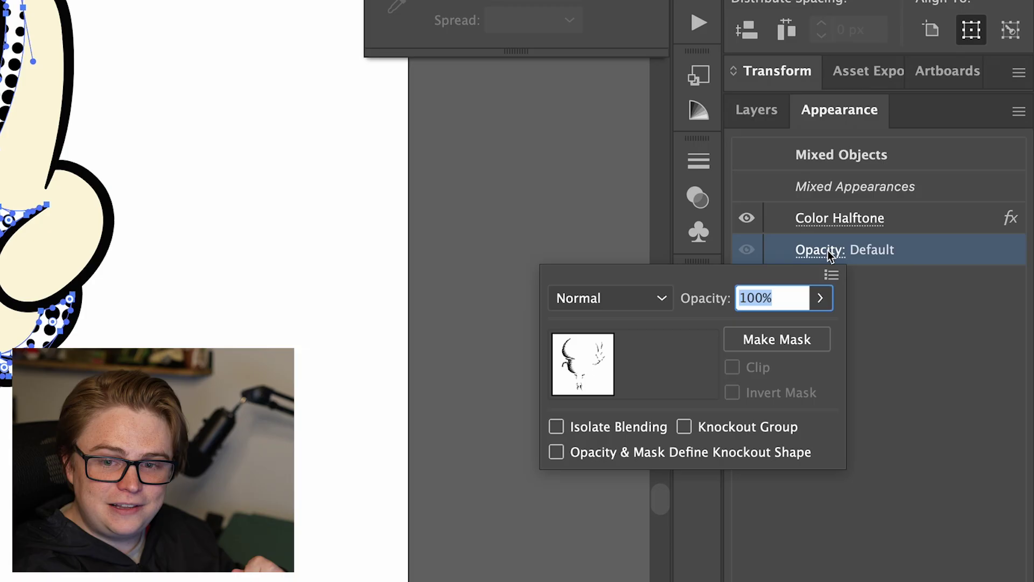
pyautogui.click(899, 233)
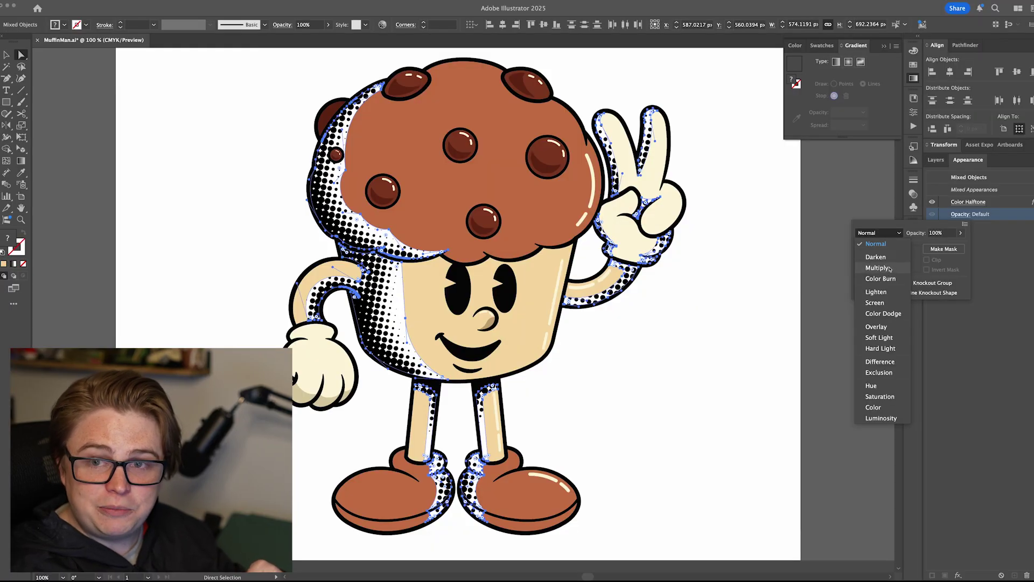
pyautogui.click(890, 269)
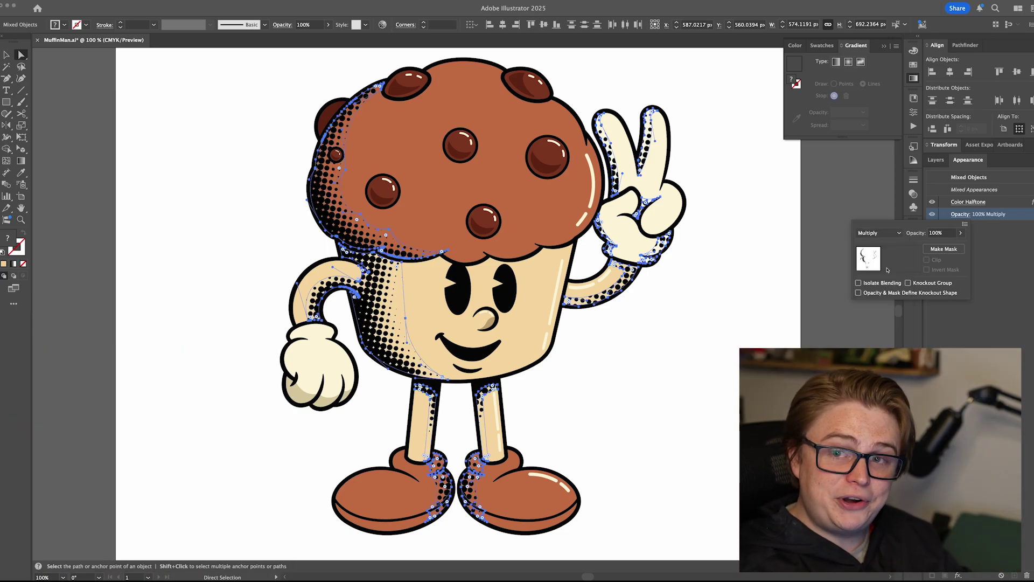
pyautogui.press('Escape')
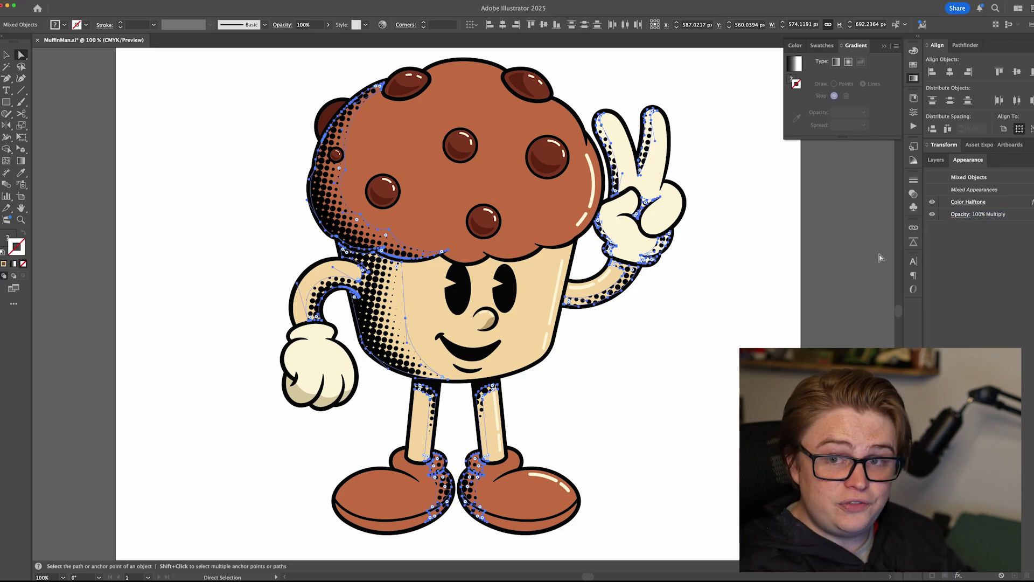
pyautogui.click(969, 202)
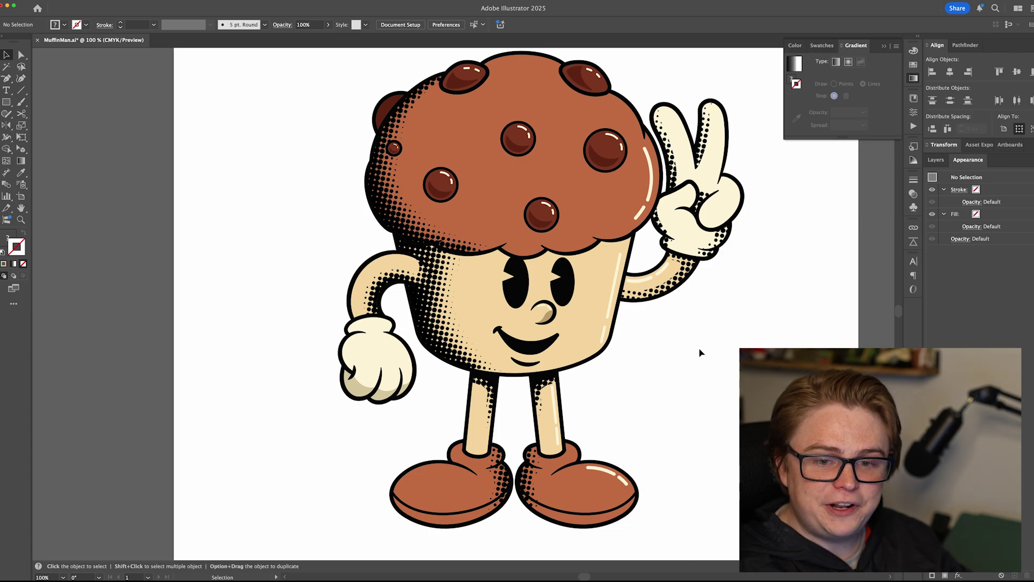
# Place a copy of the halftone muffin beside the pixel muffin and reframe the view
pyautogui.scroll(-2, 700, 353)
pyautogui.click(496, 171)
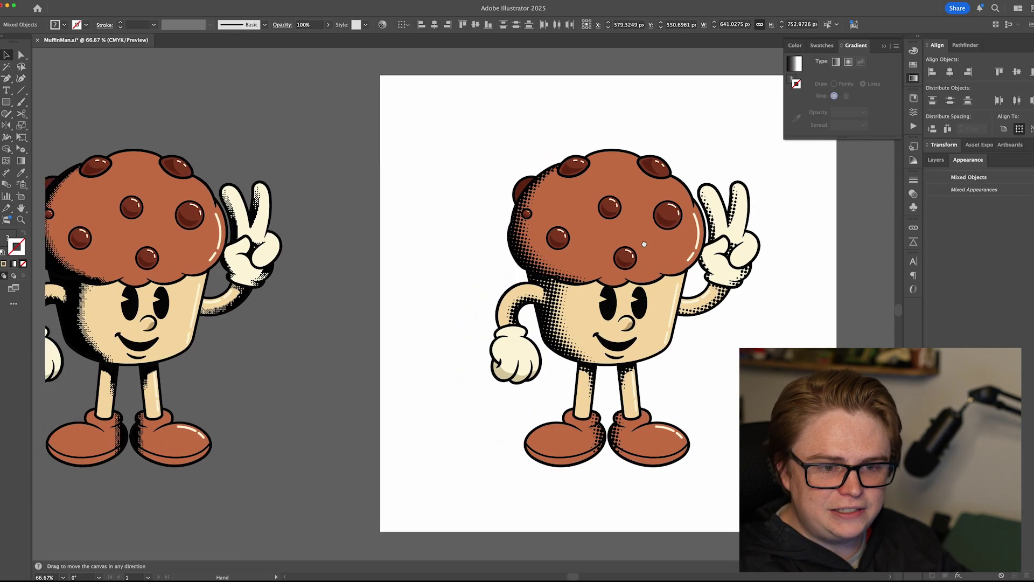
pyautogui.scroll(-1, 632, 239)
pyautogui.moveTo(631, 239); pyautogui.dragTo(295, 239)
pyautogui.moveTo(143, 238); pyautogui.dragTo(143, 239)
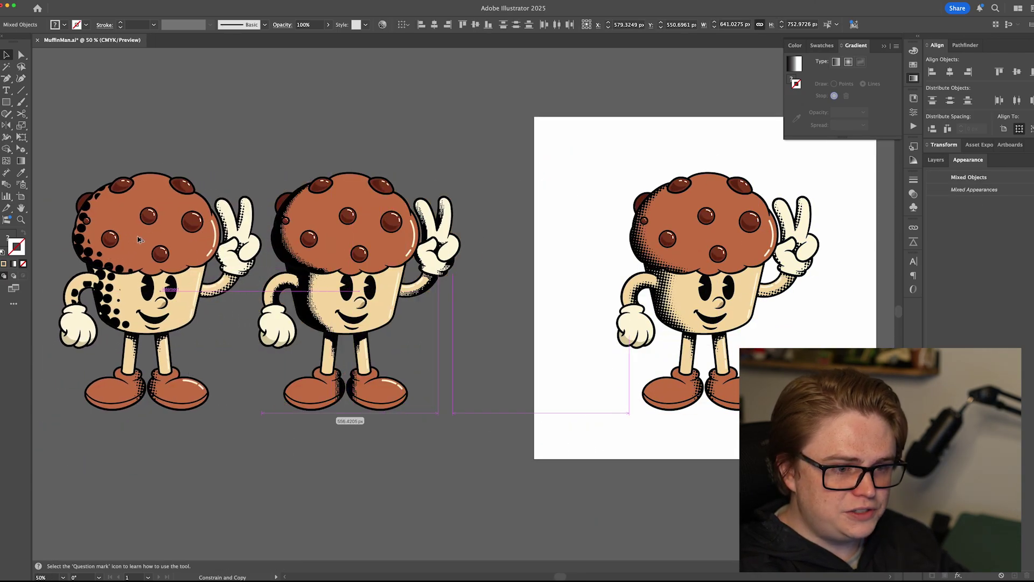
pyautogui.click(205, 137)
pyautogui.press('super+equal')
pyautogui.moveTo(602, 231); pyautogui.dragTo(293, 228)
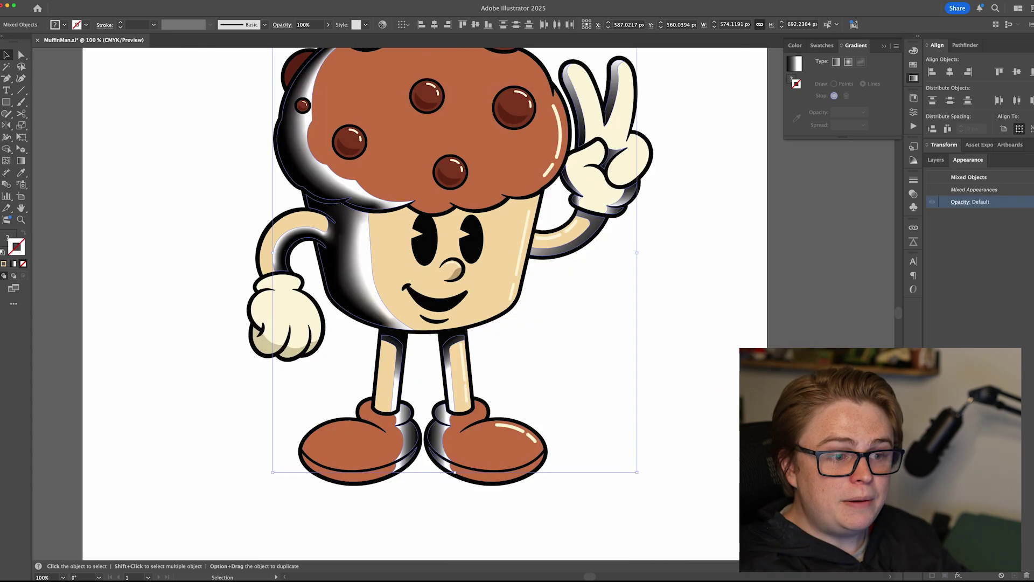
# Change the shading fill colour, trying solid black and then blue
pyautogui.click(5, 242)
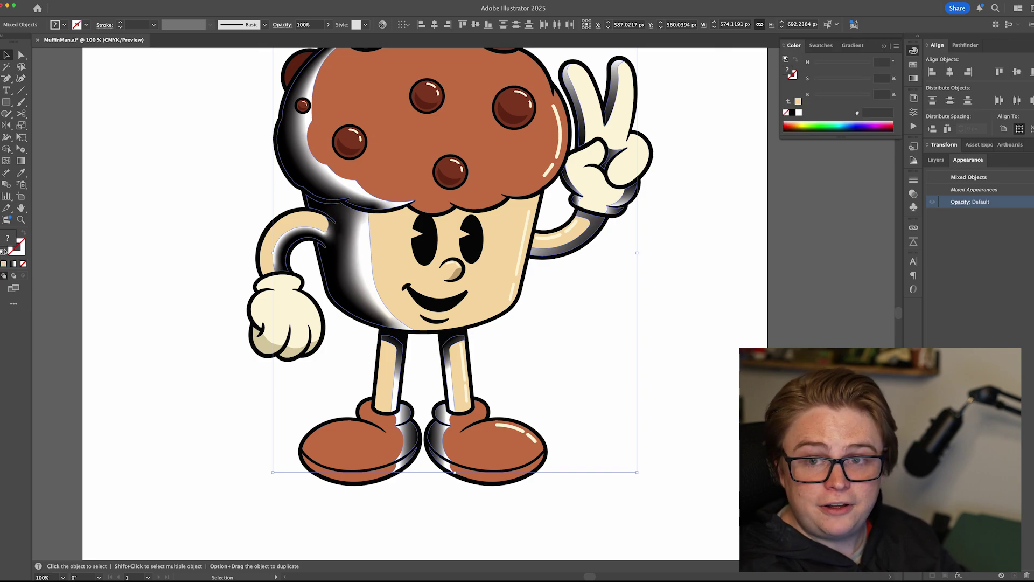
pyautogui.click(792, 114)
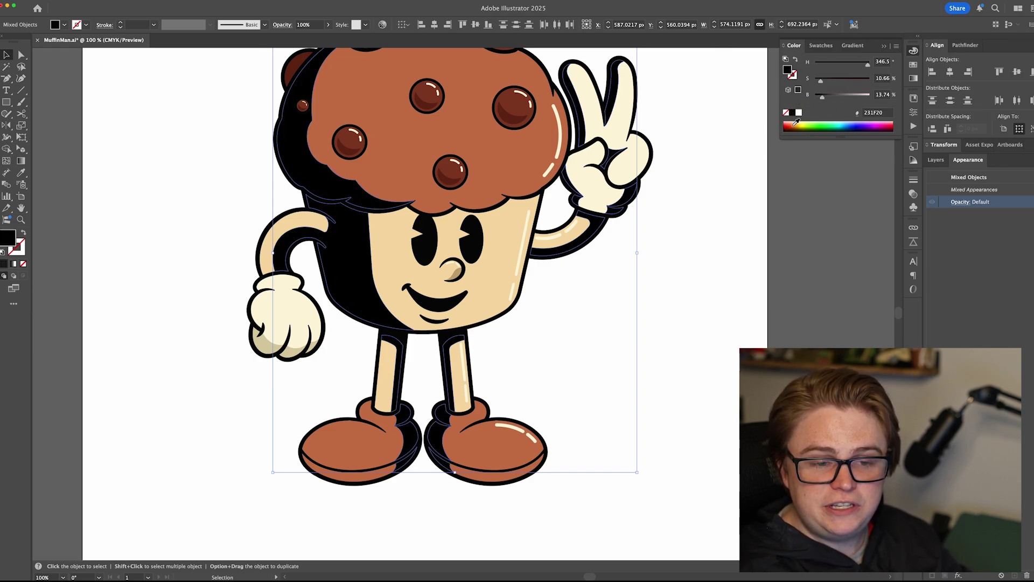
pyautogui.click(862, 125)
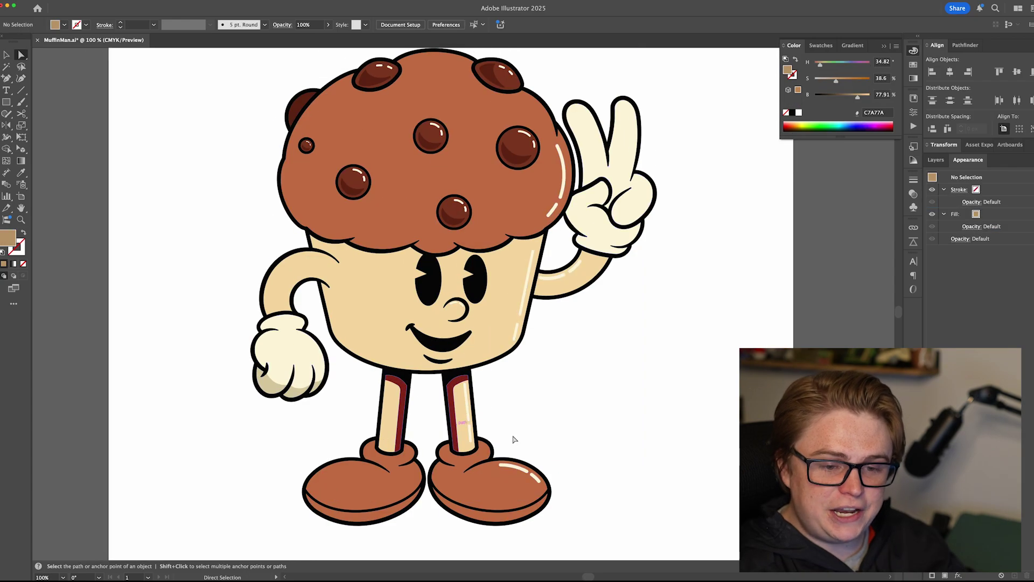
# Select both red leg stripes and join them into one compound path
pyautogui.press('v')
pyautogui.scroll(1, 408, 393)
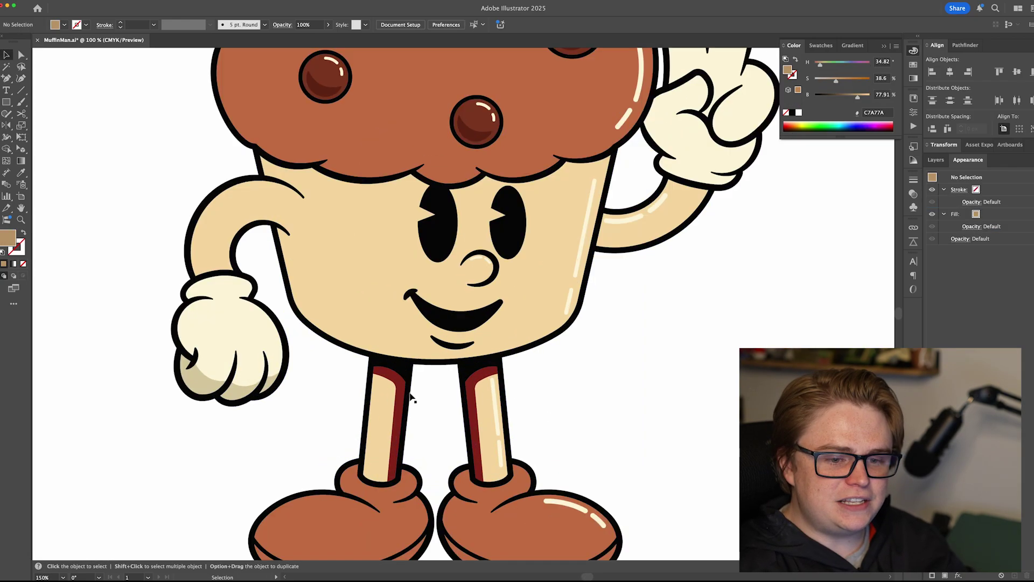
pyautogui.click(402, 396)
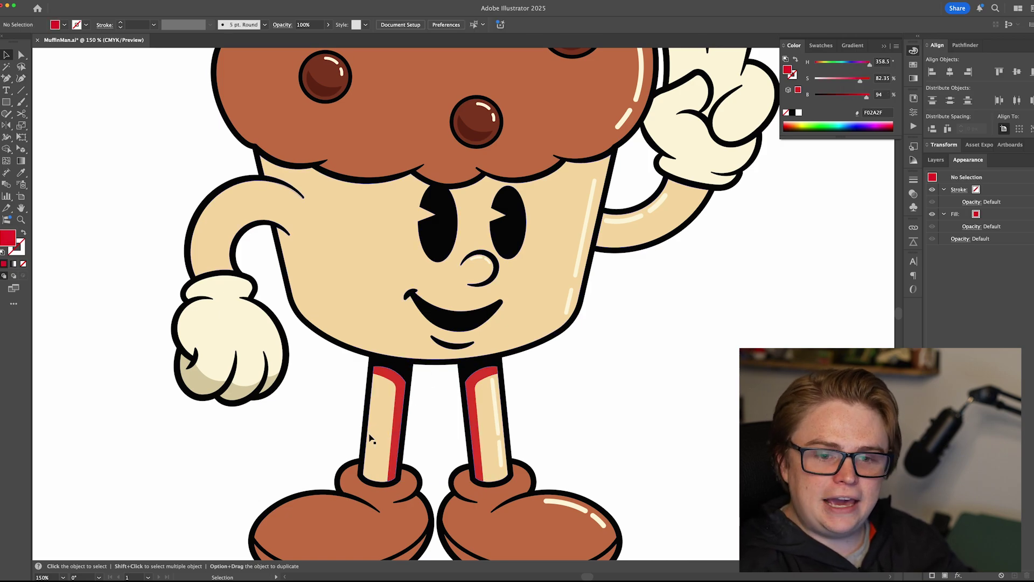
pyautogui.click(403, 410)
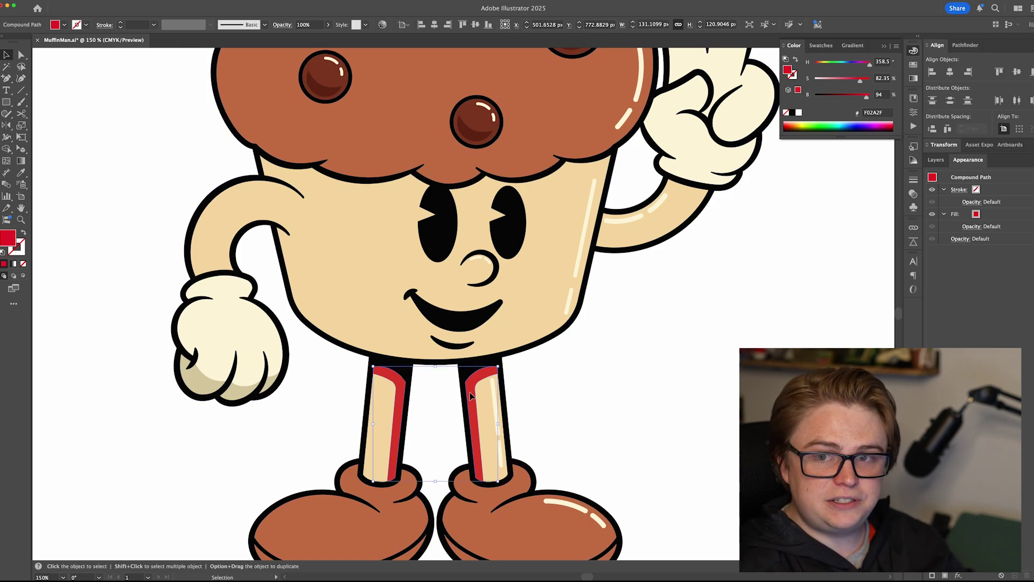
pyautogui.click(629, 389)
# Draw a line across both leg tops, copy it down the legs, and thicken the top line
pyautogui.press('p')
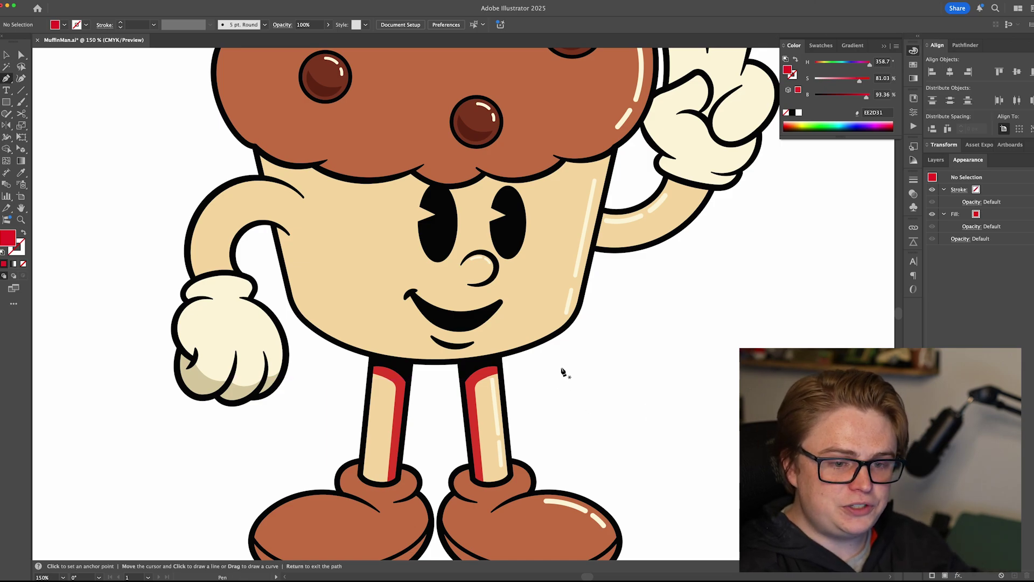
pyautogui.moveTo(343, 365); pyautogui.dragTo(352, 366)
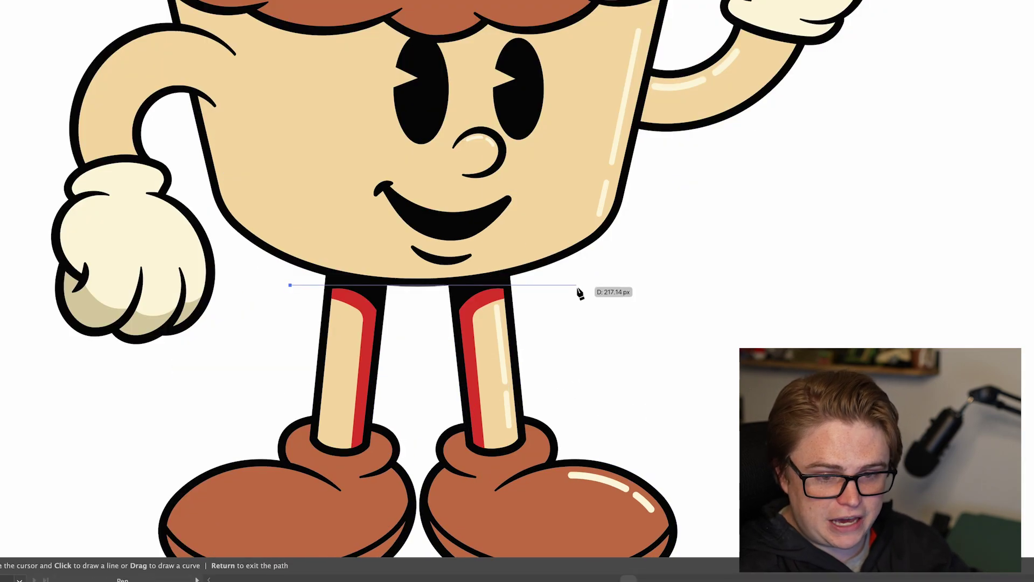
pyautogui.keyDown('shift'); pyautogui.click(575, 291); pyautogui.keyUp('shift')
pyautogui.moveTo(566, 291); pyautogui.dragTo(546, 284)
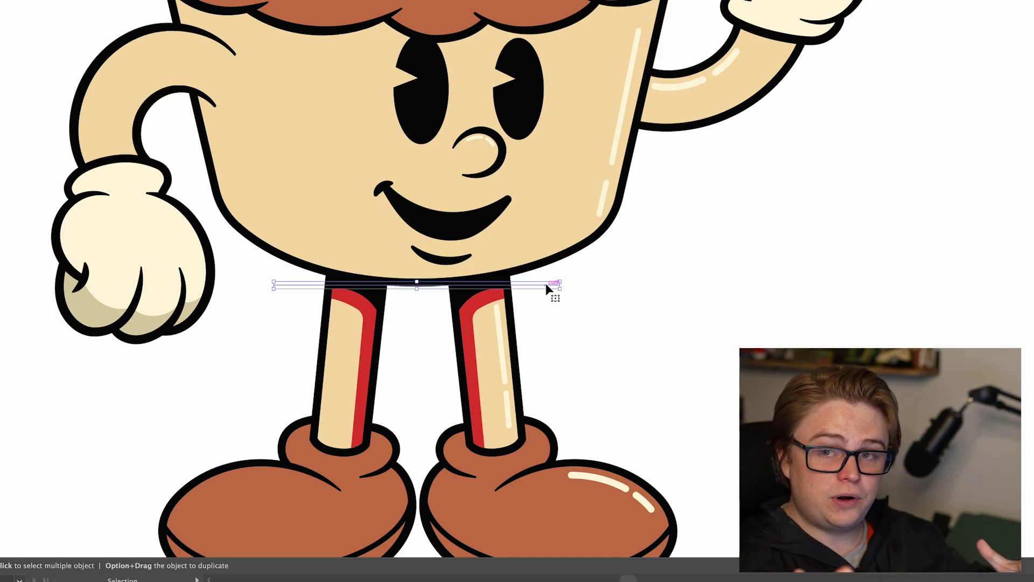
pyautogui.moveTo(545, 288); pyautogui.dragTo(539, 410)
pyautogui.scroll(2, 542, 413)
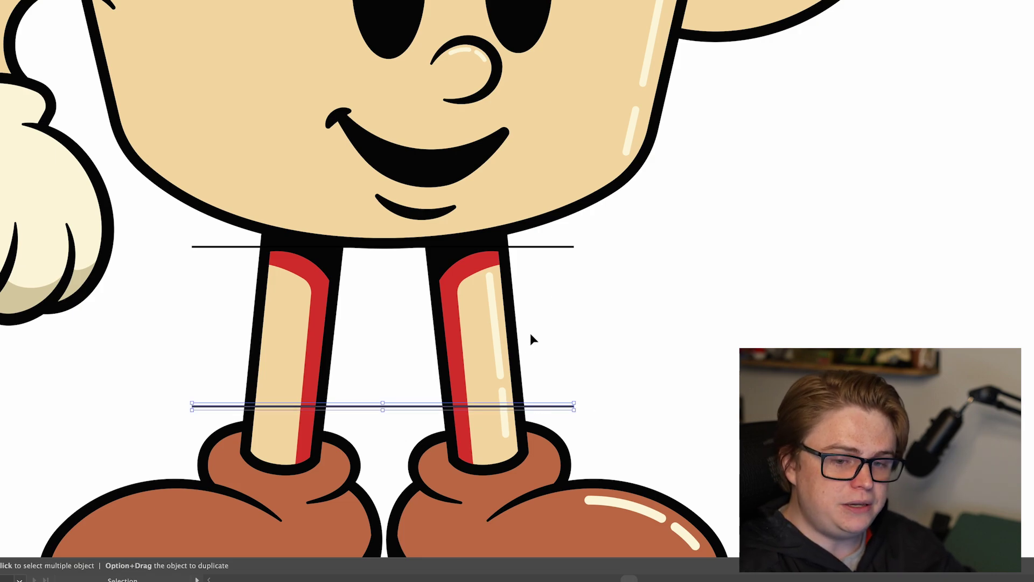
pyautogui.click(530, 246)
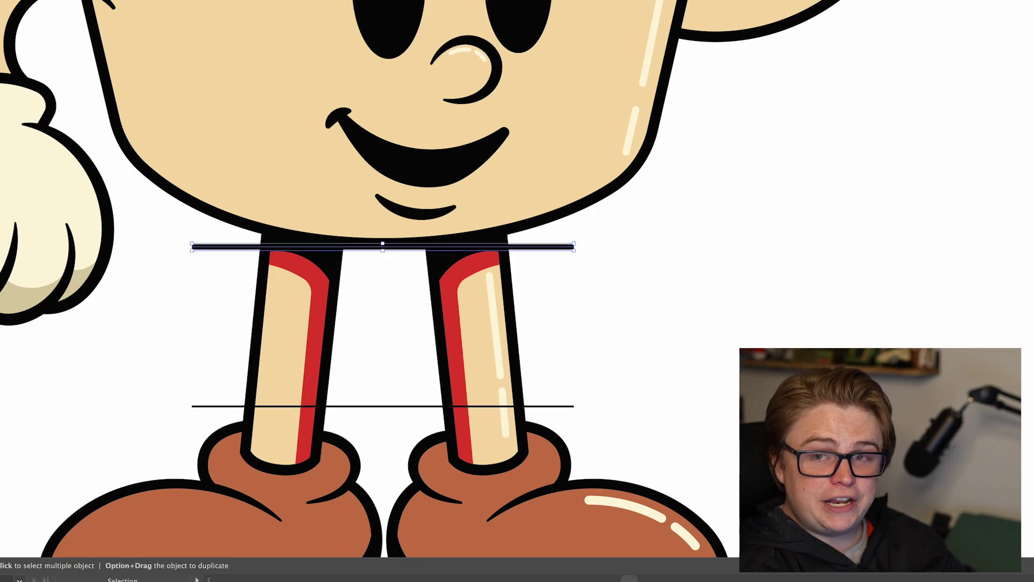
pyautogui.press('Up')
pyautogui.press('Up')
pyautogui.press('Up')
pyautogui.press('Up')
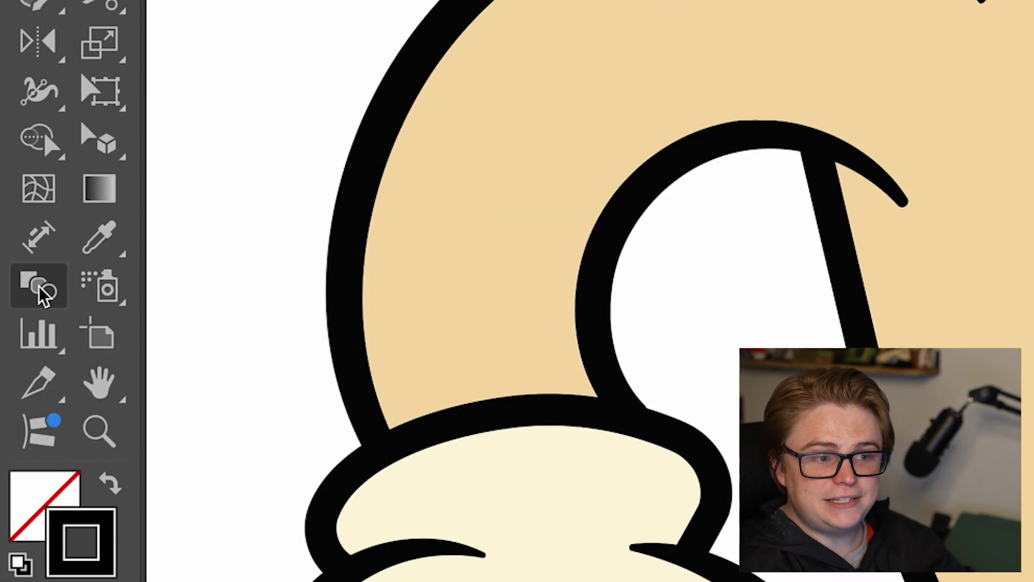
# Blend the thick bar into the thin line using Specified Steps set to 10
pyautogui.click(39, 289)
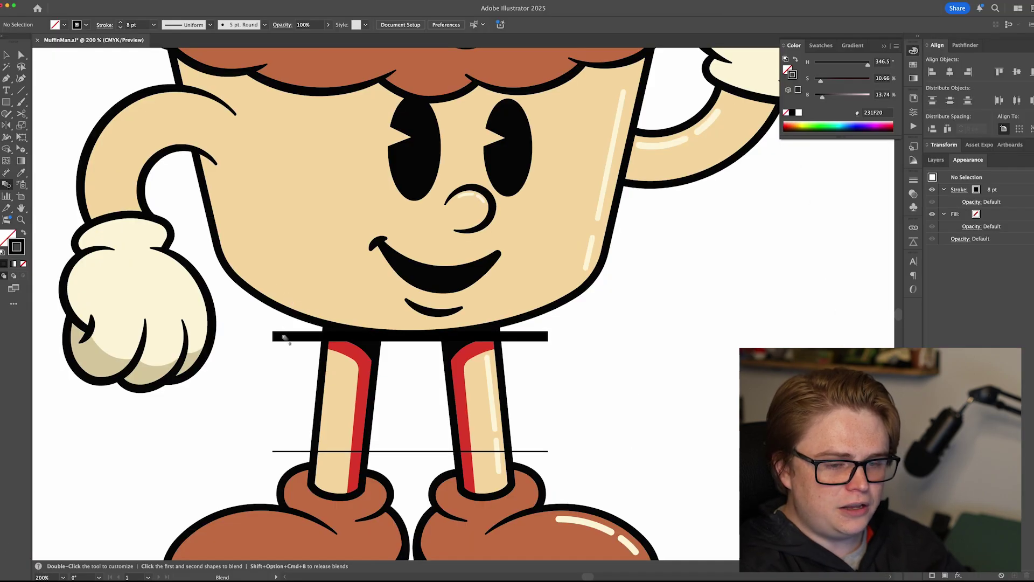
pyautogui.click(285, 451)
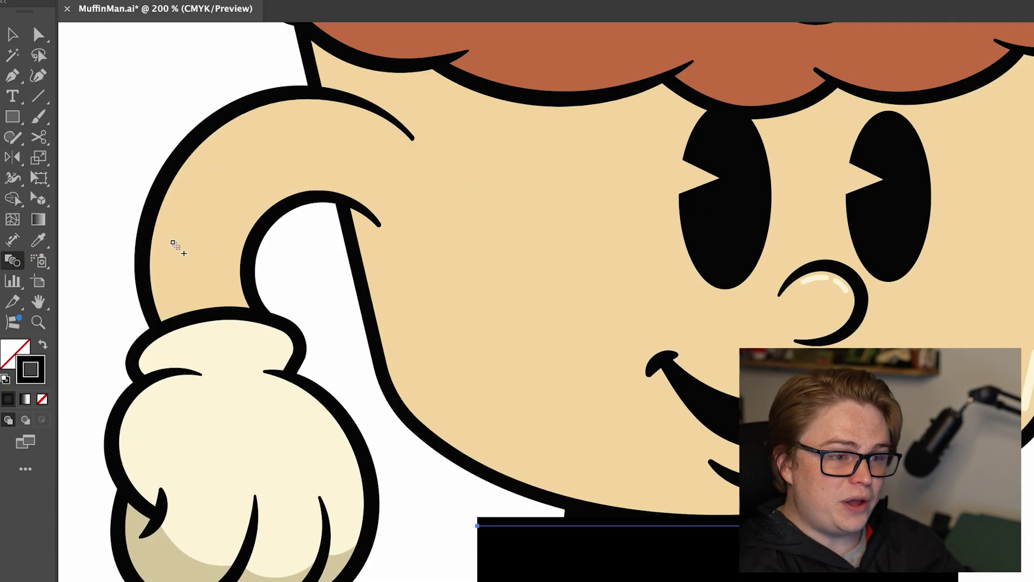
pyautogui.doubleClick(6, 185)
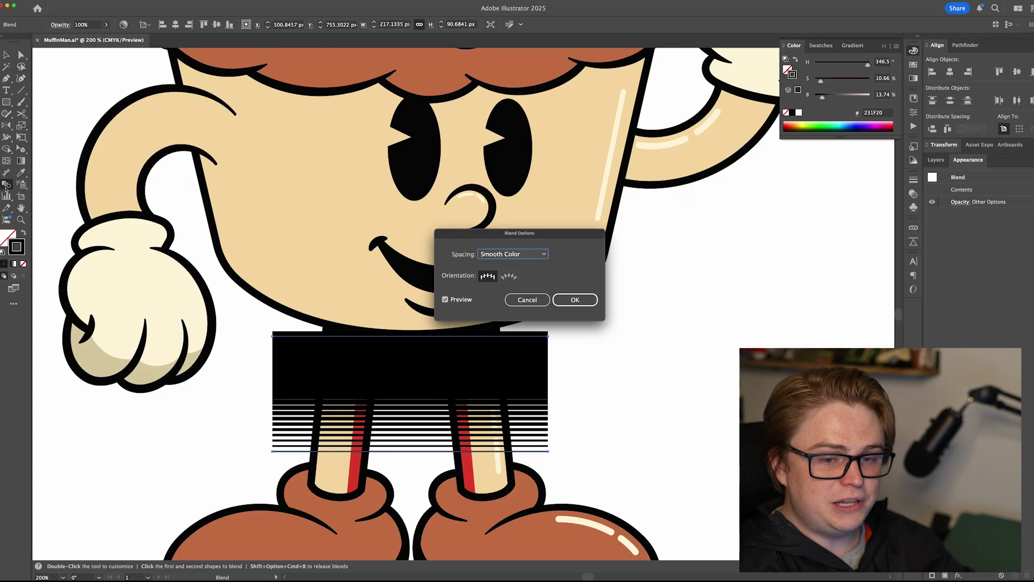
pyautogui.click(524, 252)
pyautogui.click(515, 286)
pyautogui.click(524, 252)
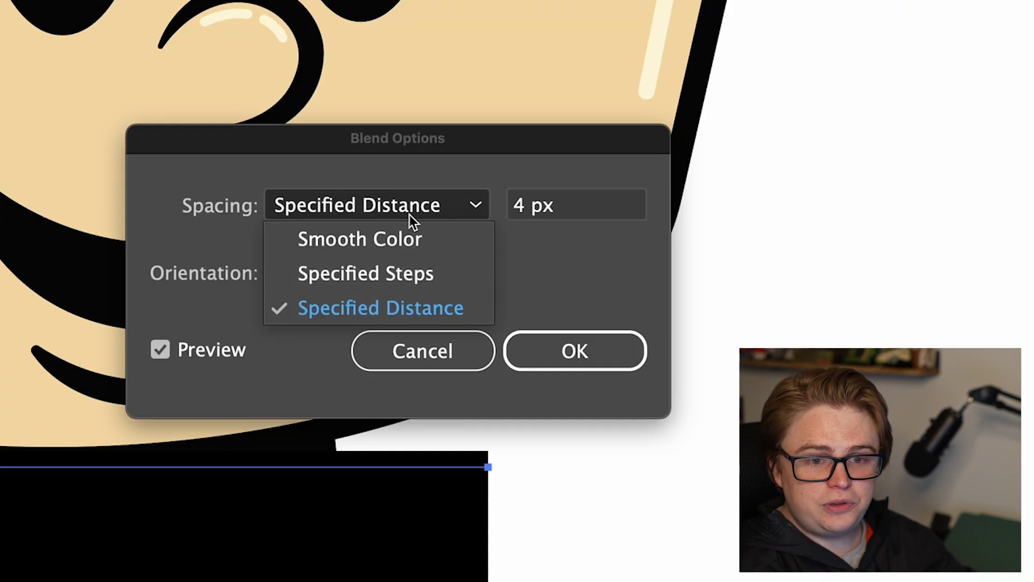
pyautogui.click(407, 234)
pyautogui.click(398, 205)
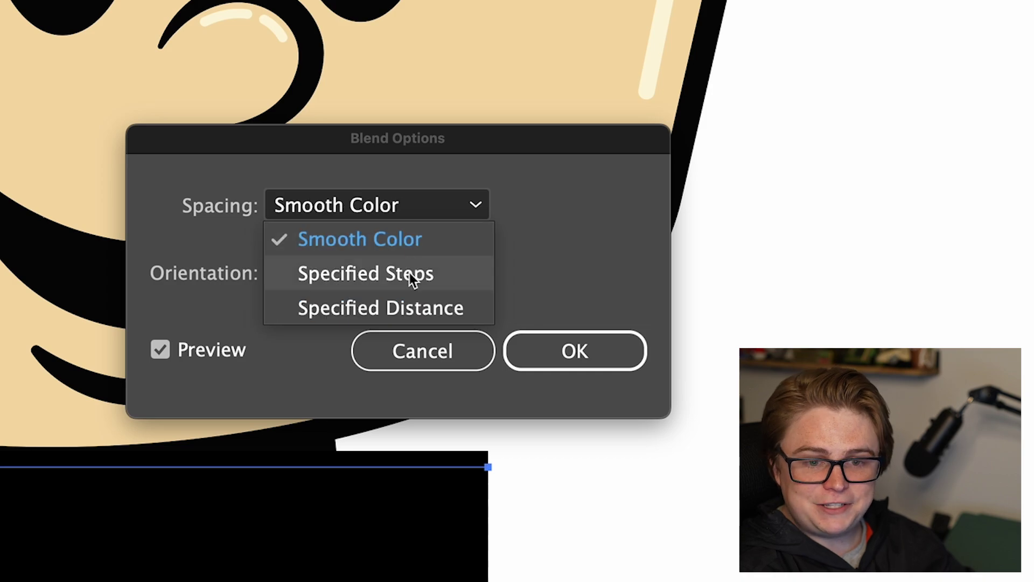
pyautogui.click(410, 272)
pyautogui.write('10')
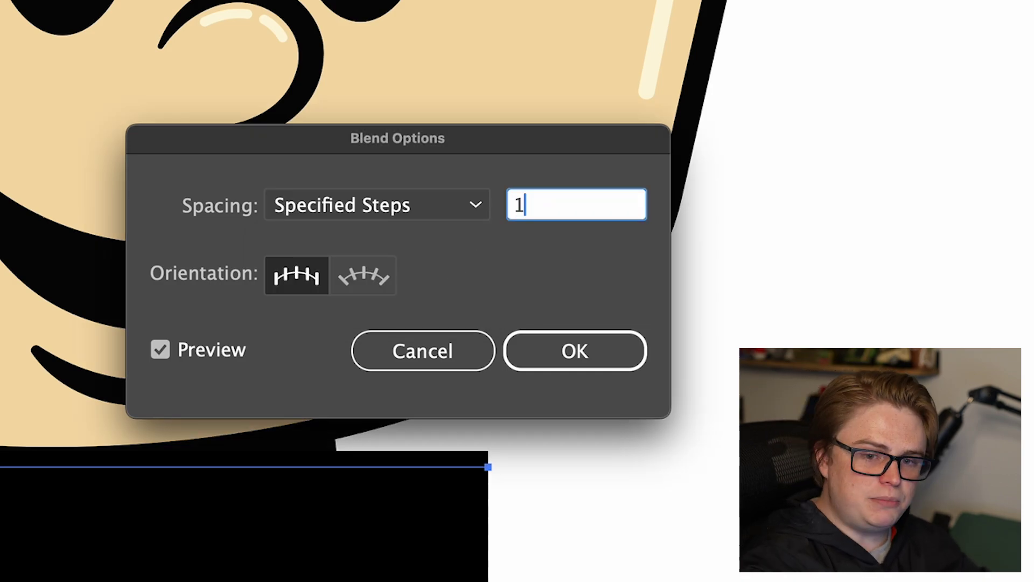
pyautogui.press('Tab')
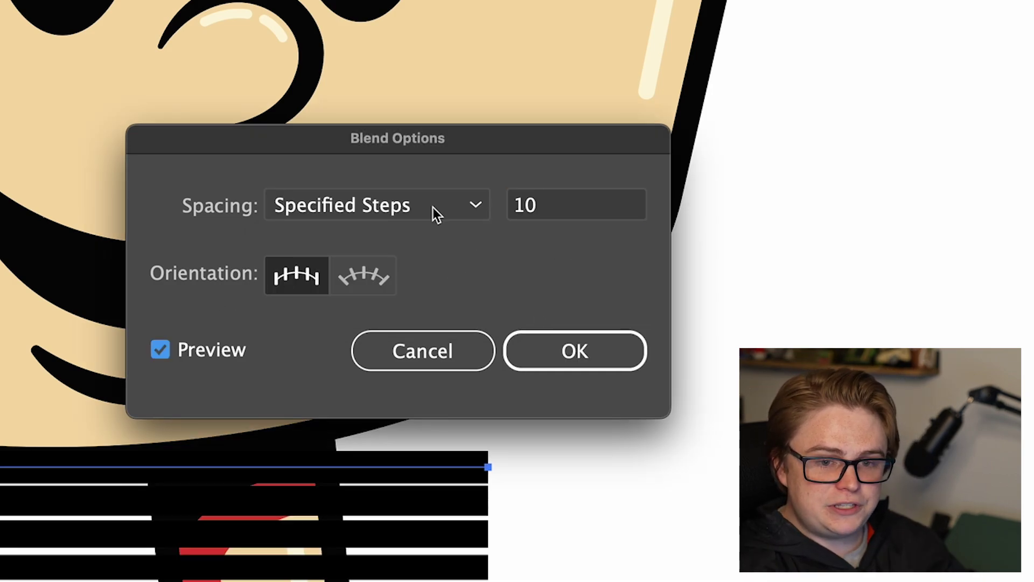
pyautogui.press('Up')
pyautogui.click(581, 348)
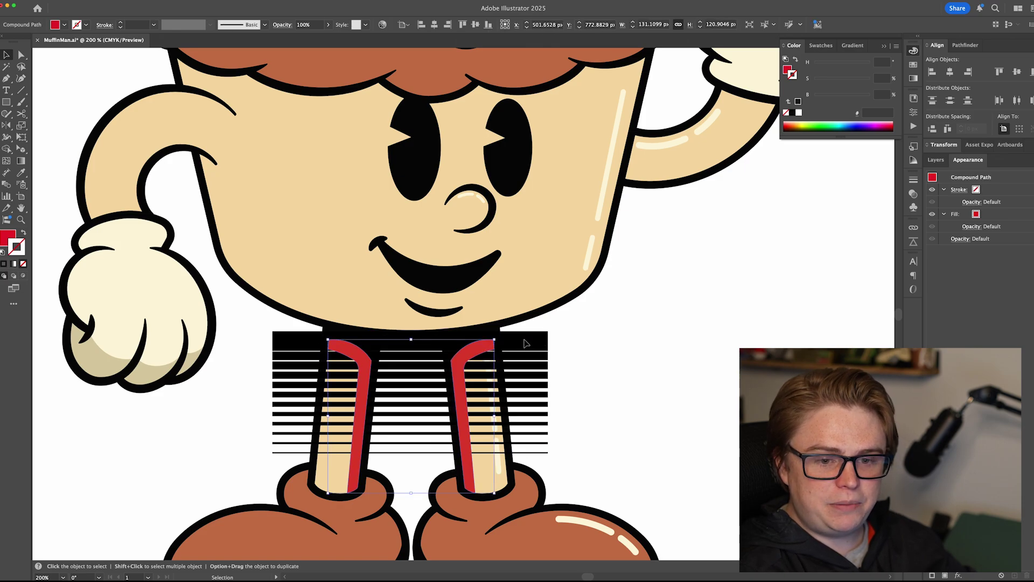
# Clip the striped blend inside the red leg stripe shapes with Cmd+7
pyautogui.keyDown('shift'); pyautogui.click(535, 341); pyautogui.keyUp('shift')
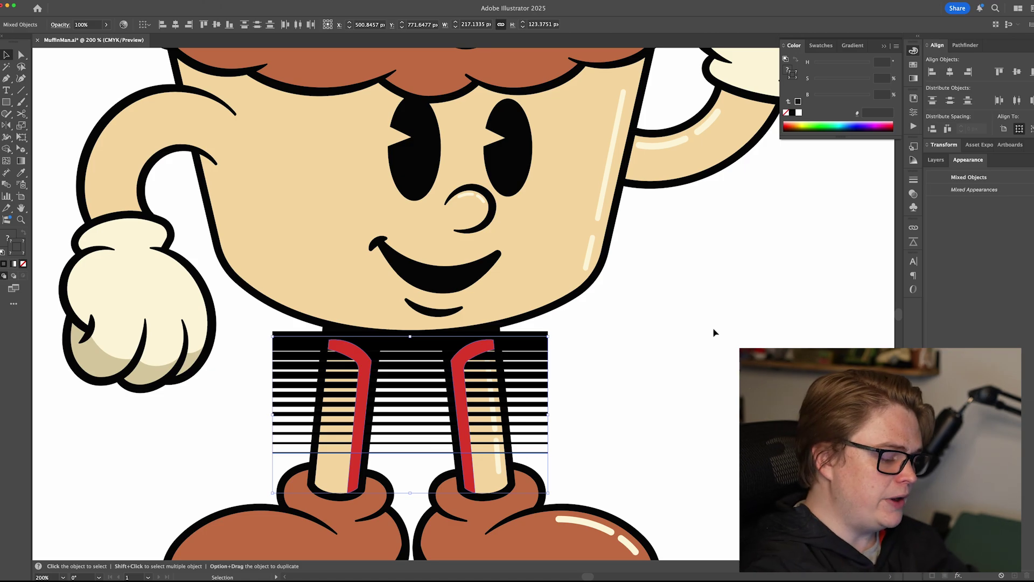
pyautogui.press('super+7')
pyautogui.press('v')
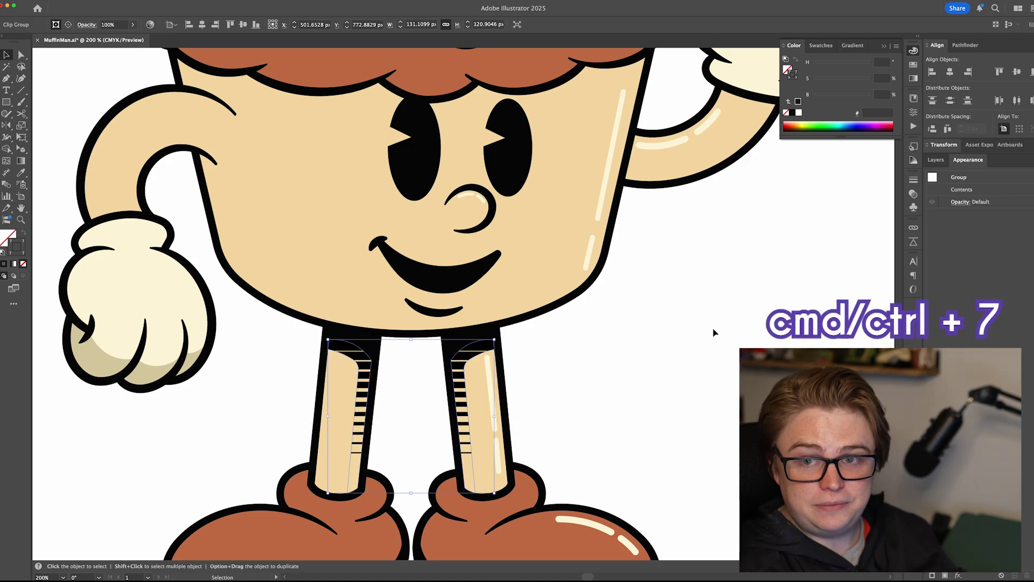
pyautogui.click(712, 331)
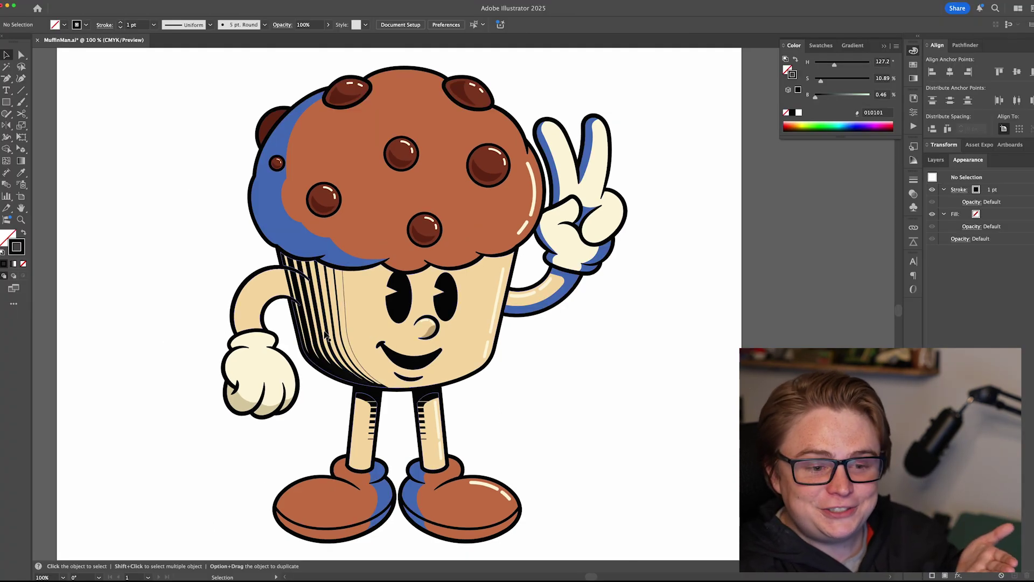
# Zoom in to check the left arm's highlight with Direct Selection, then zoom back out
pyautogui.hscroll(1, 327, 337)
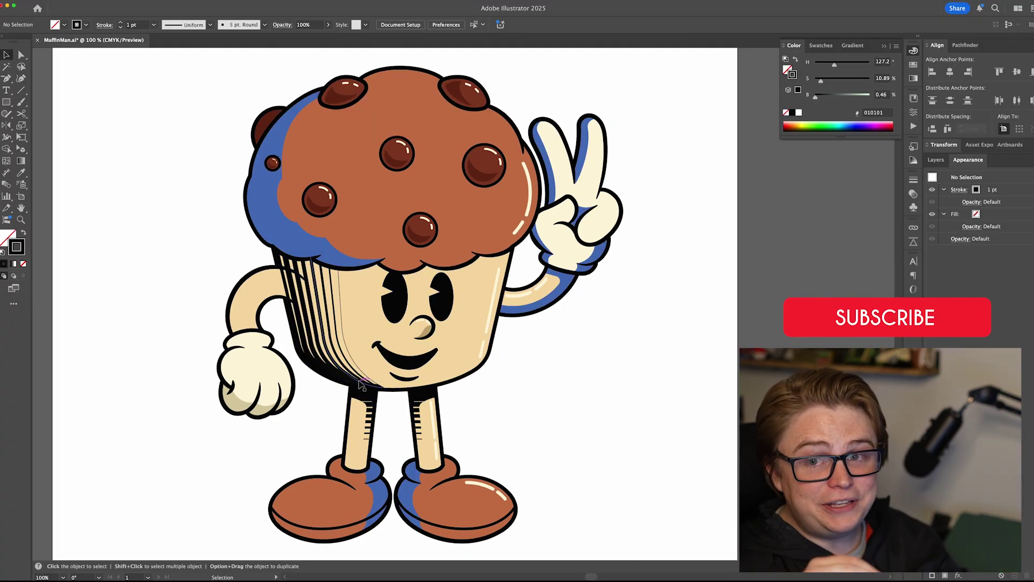
pyautogui.press('super+equal')
pyautogui.press('a')
pyautogui.click(196, 231)
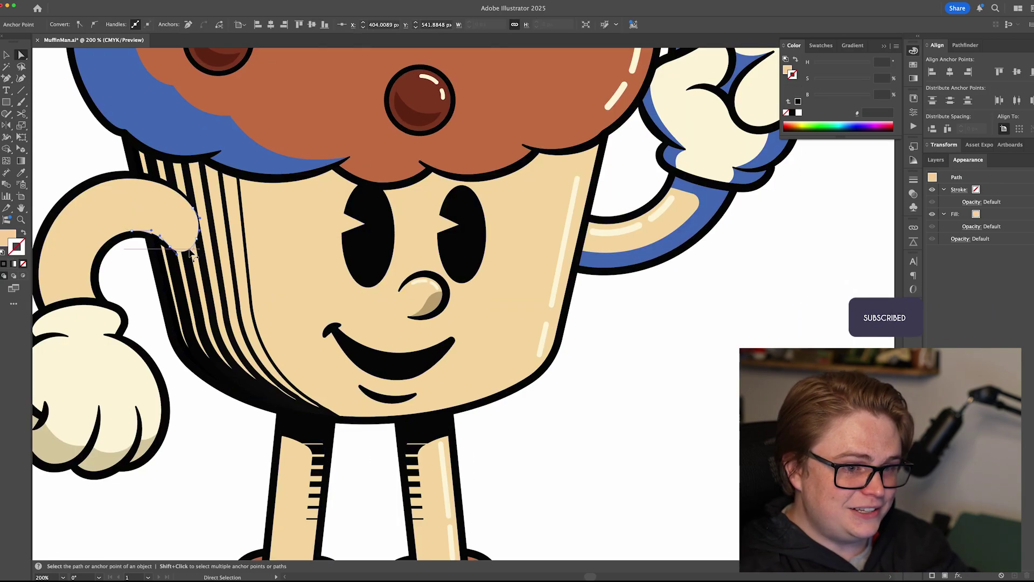
pyautogui.press('super+minus')
pyautogui.press('super+minus')
pyautogui.press('super+minus')
pyautogui.press('super+minus')
pyautogui.press('super+minus')
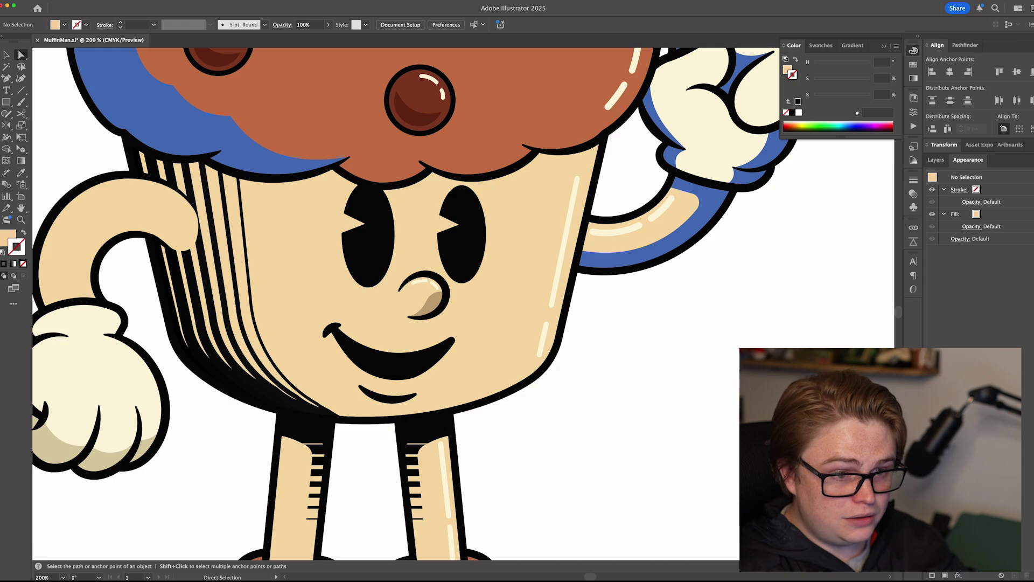
pyautogui.press('v')
# Pick up the blue shading shapes with the Magic Wand and zoom out to show all three muffins
pyautogui.click(536, 181)
pyautogui.press('super+1')
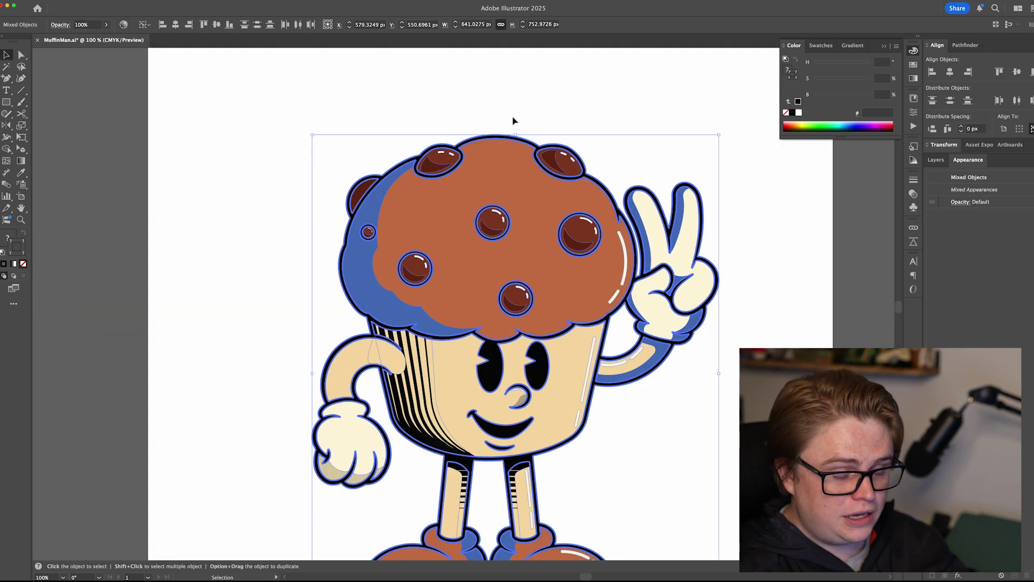
pyautogui.click(279, 214)
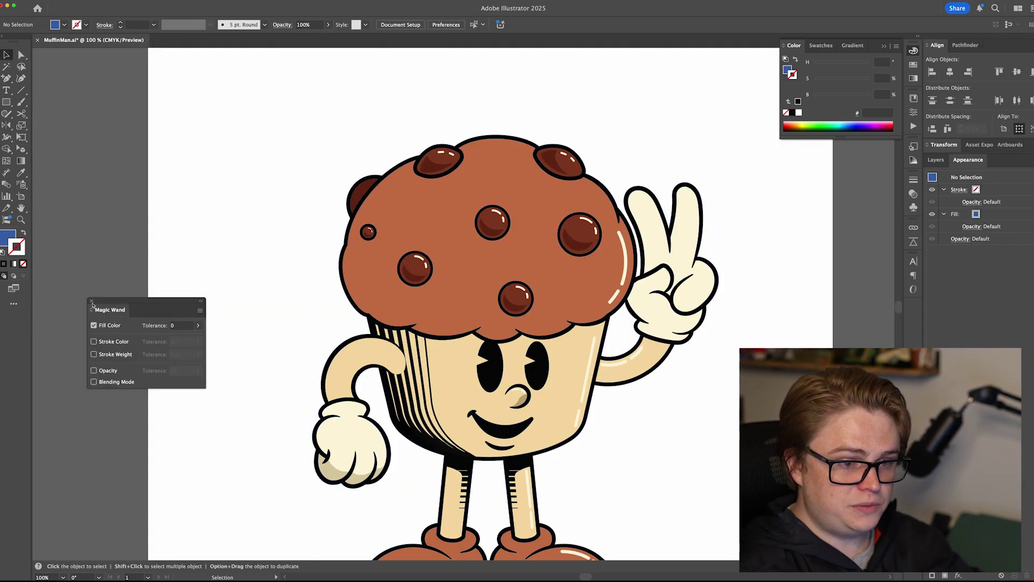
pyautogui.click(92, 302)
pyautogui.press('super+minus')
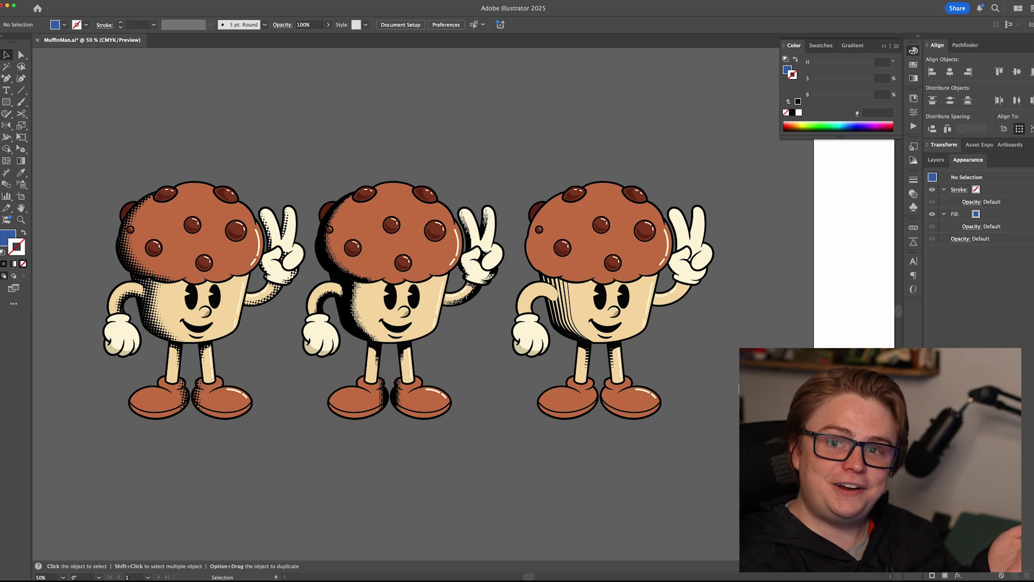